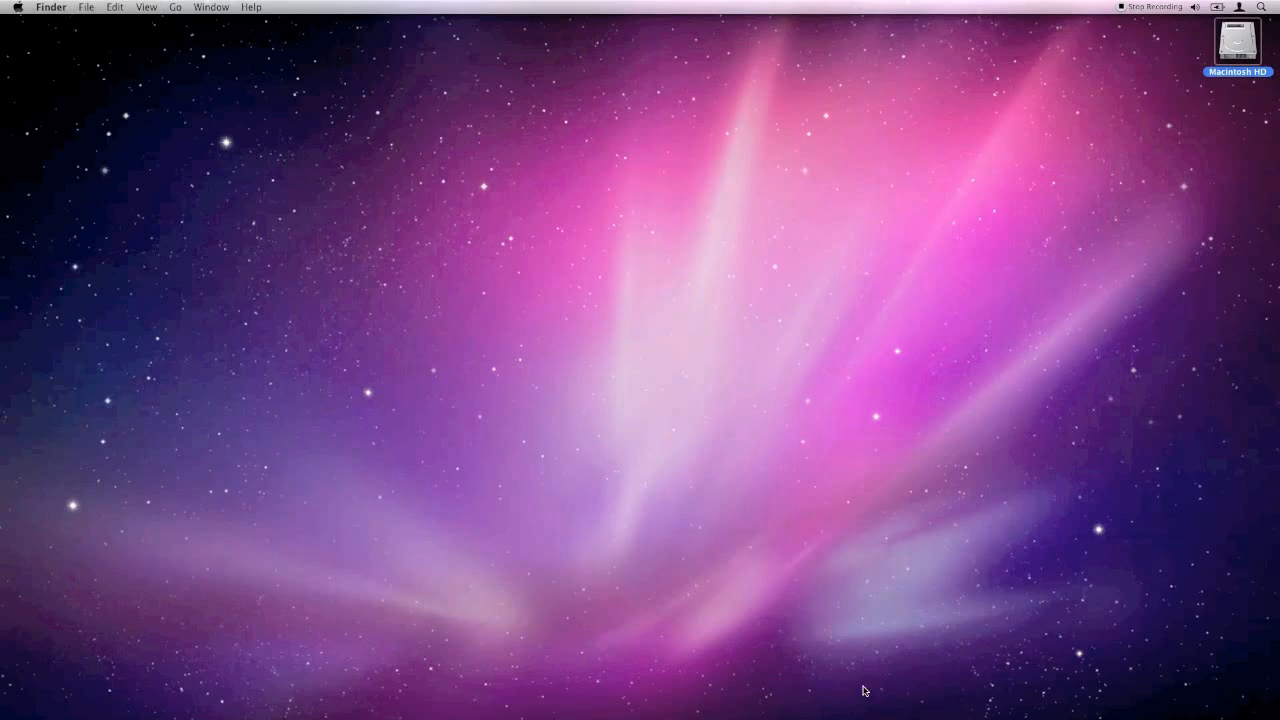
- Switch to Aperture, open the Megadeth project and show the metadata of the first green-lit guitarist photo
left_click(941, 716)
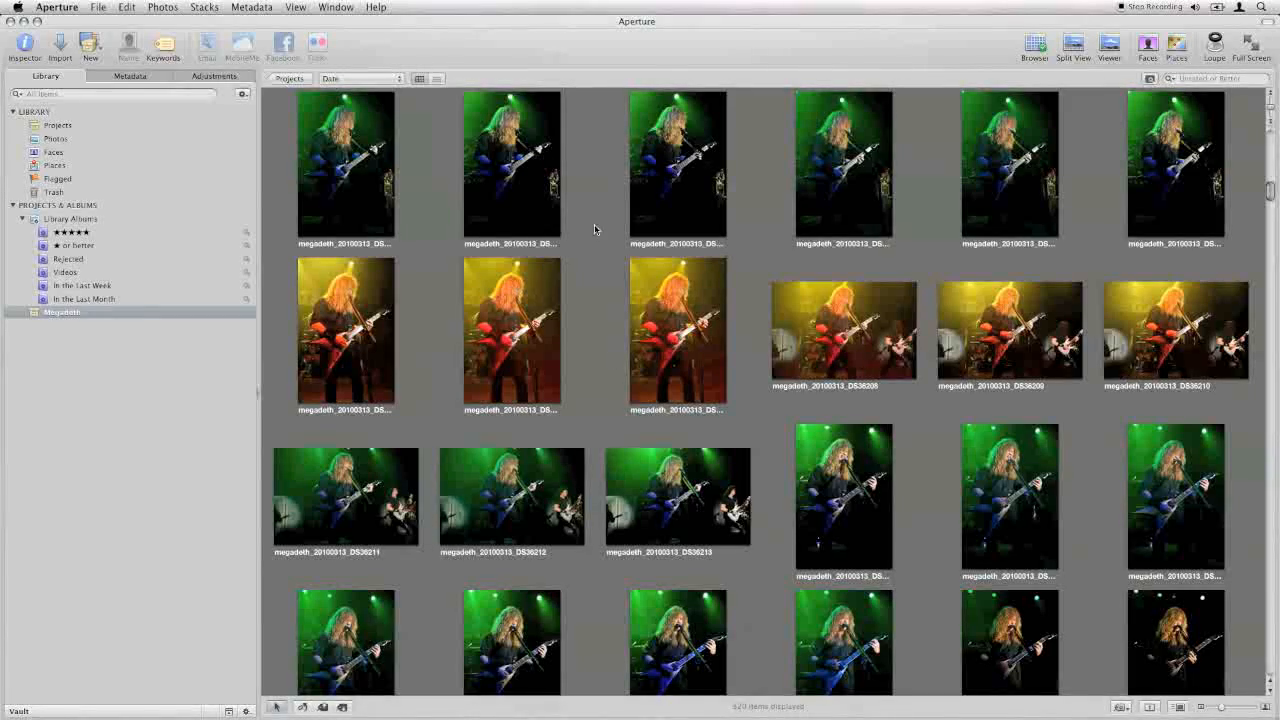
left_click(177, 312)
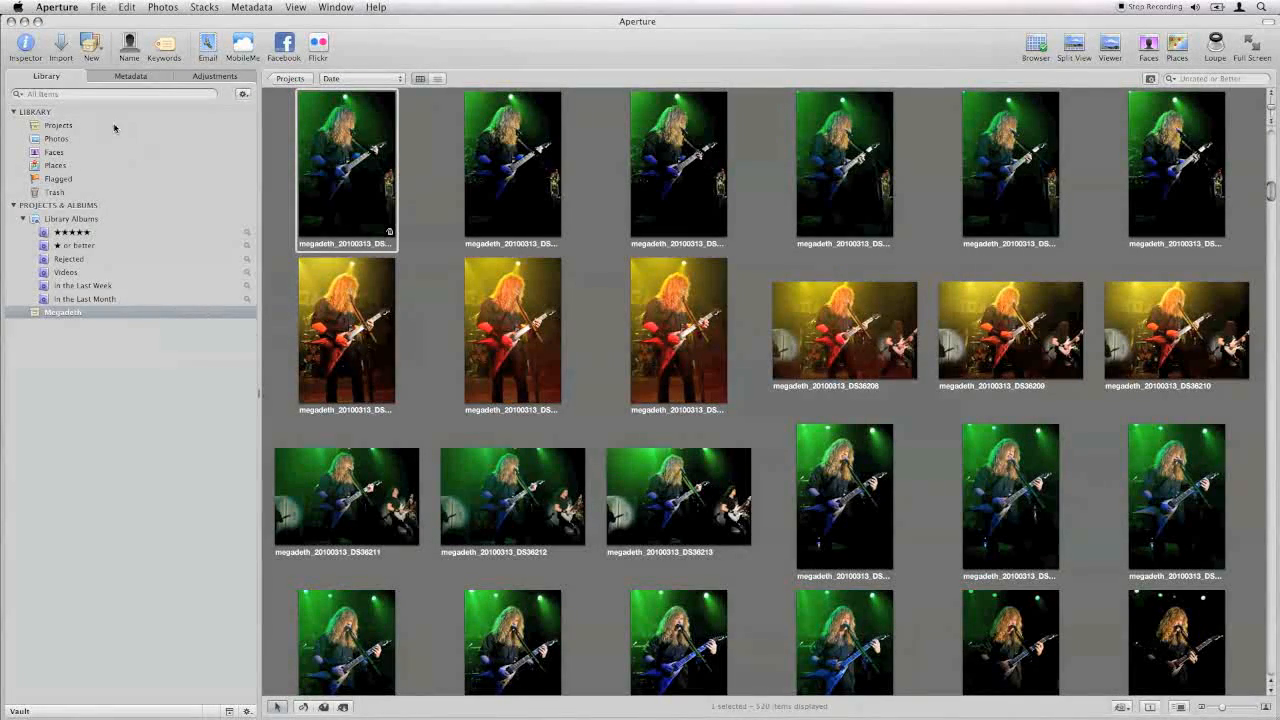
left_click(145, 78)
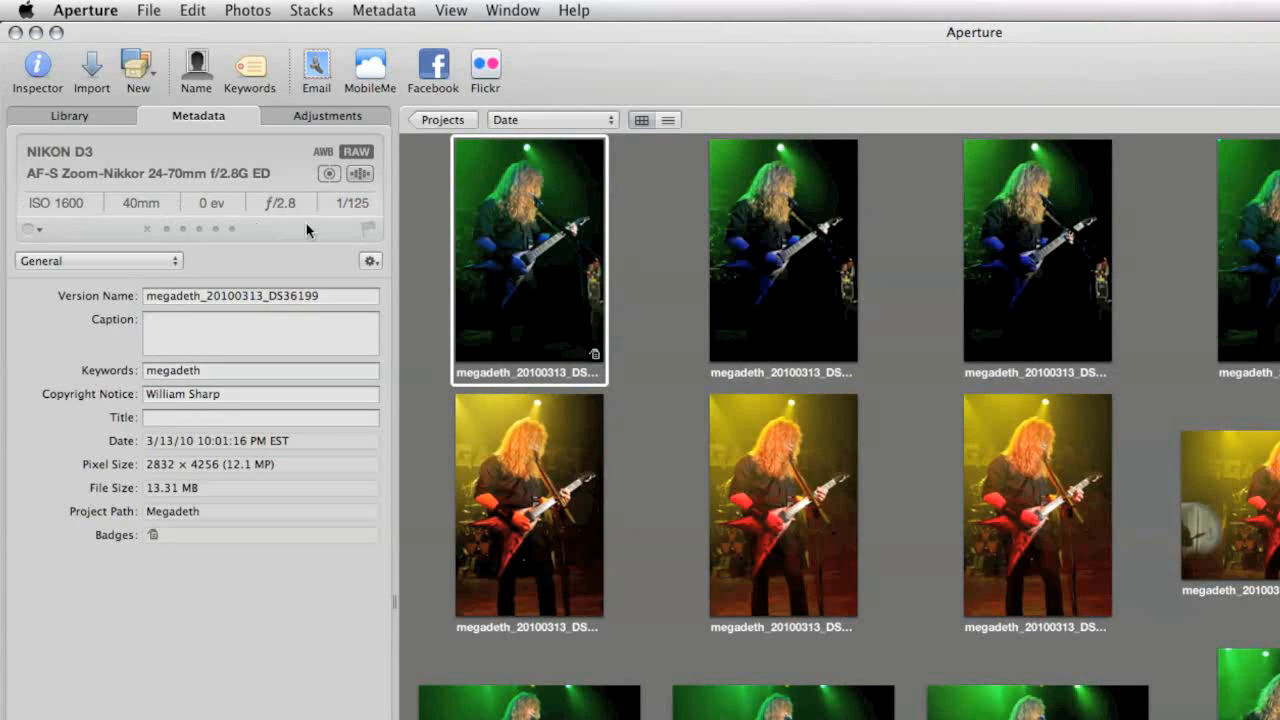
- Compare the General metadata of several Megadeth photos, finishing on megadeth_20100313_DS36199
left_click(834, 226)
left_click(1033, 445)
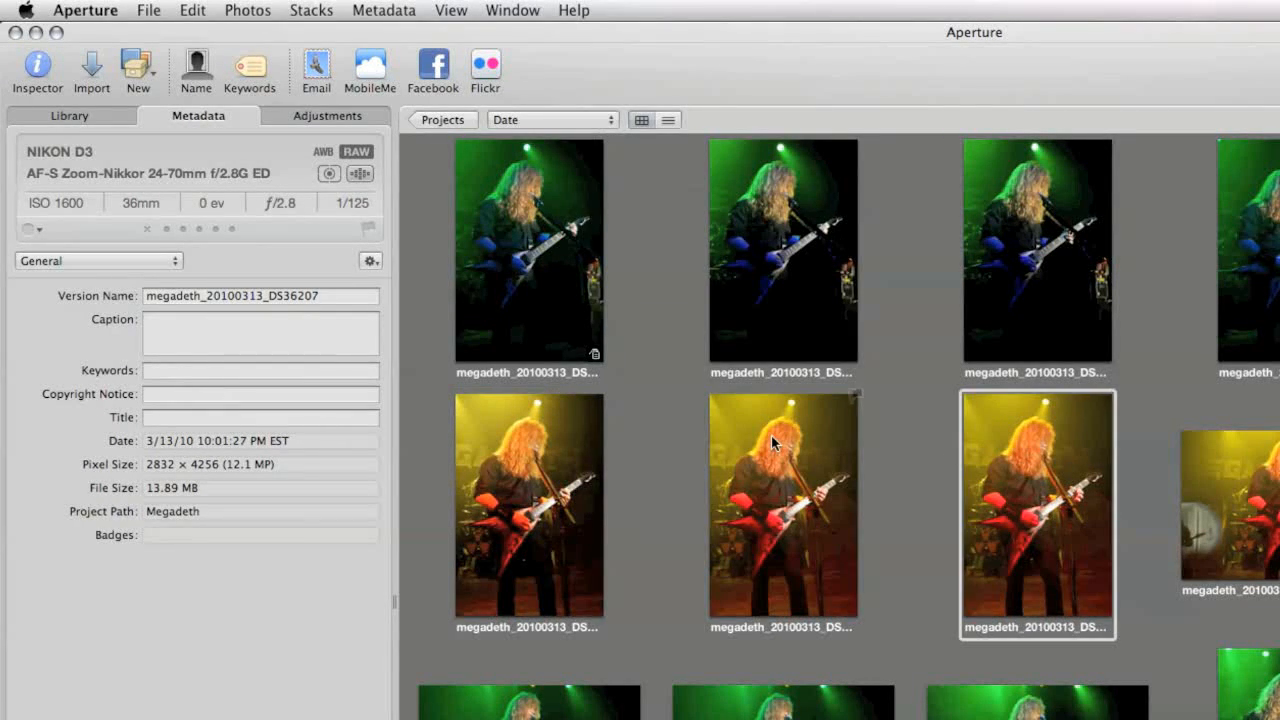
left_click(775, 444)
left_click(790, 300)
left_click(563, 278)
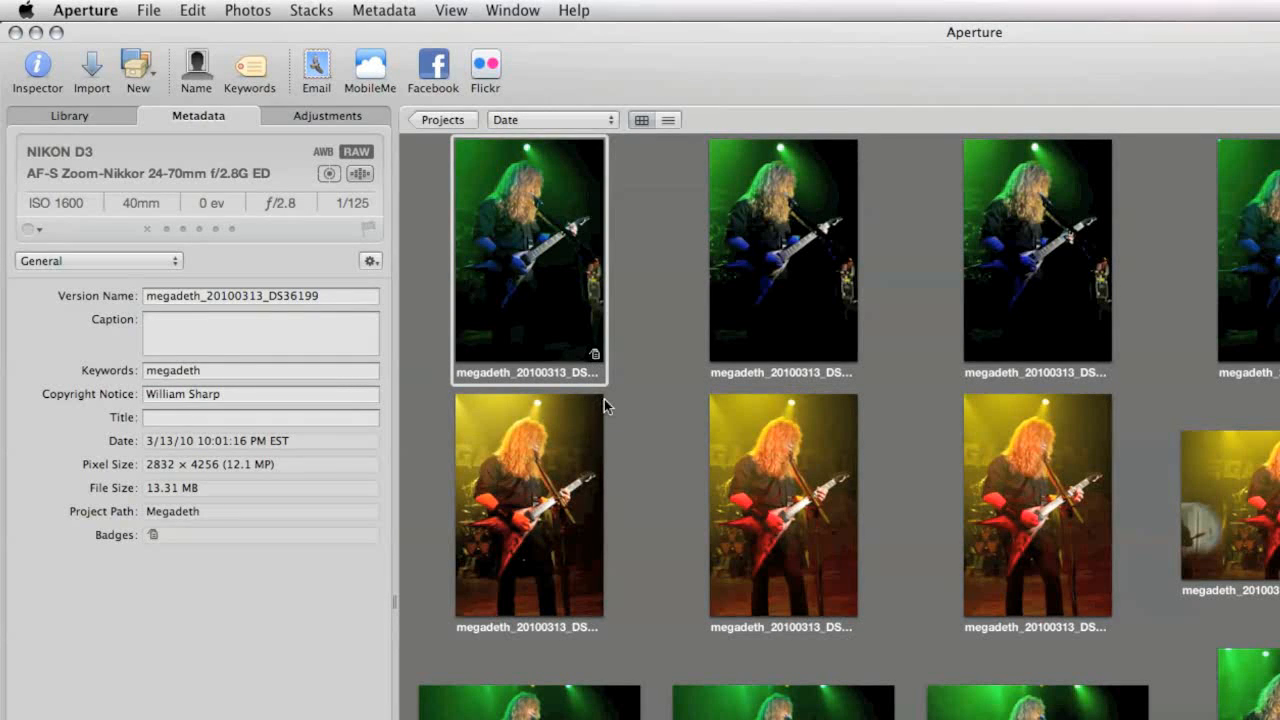
left_click(241, 345)
left_click(247, 376)
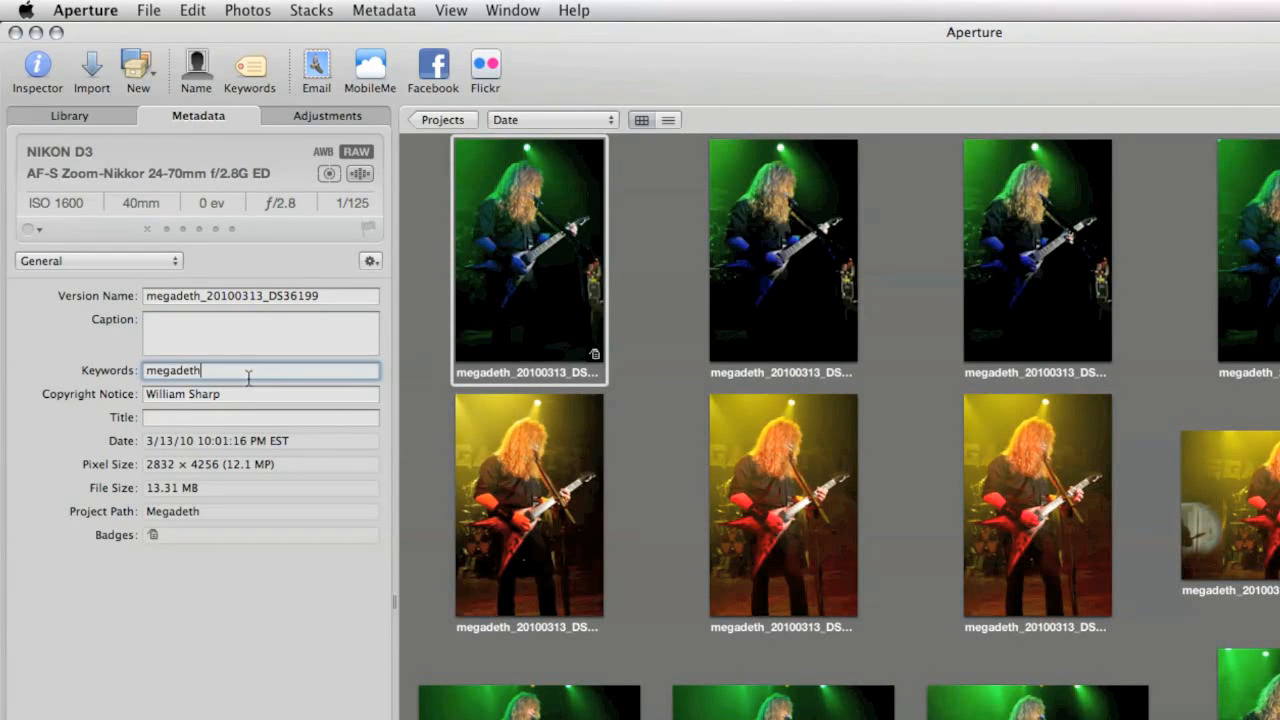
left_click(250, 343)
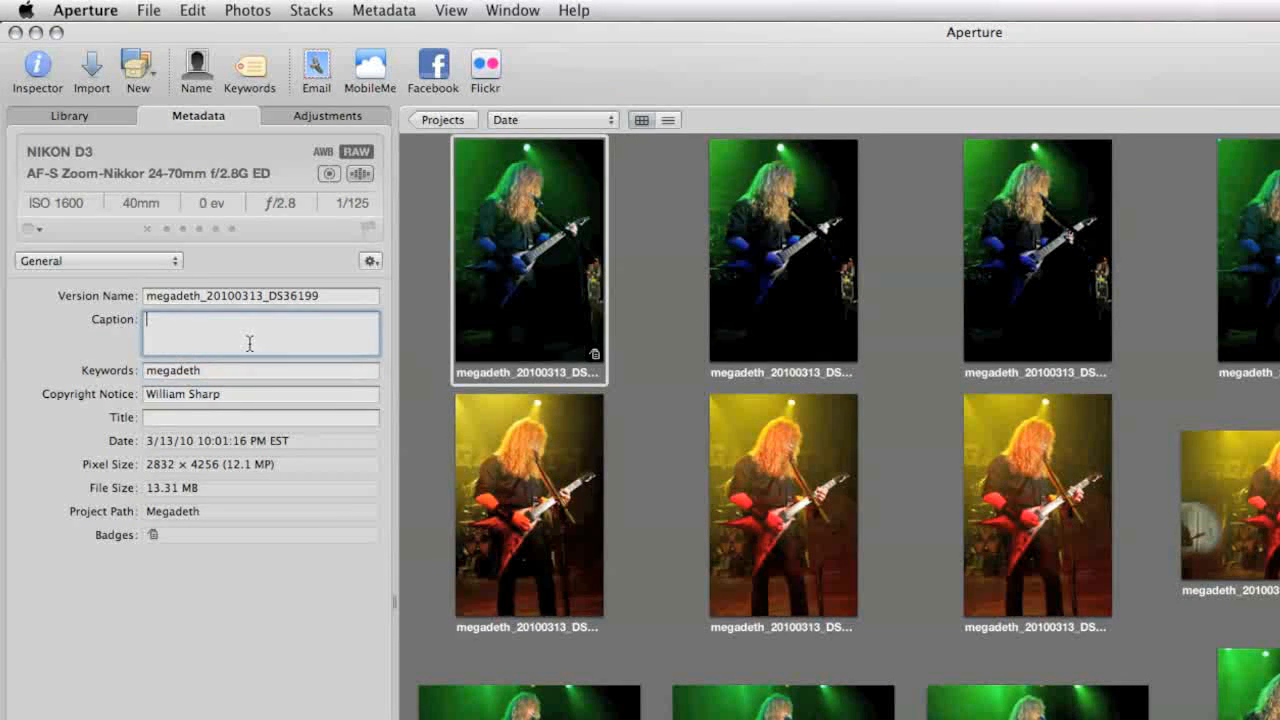
left_click(313, 464)
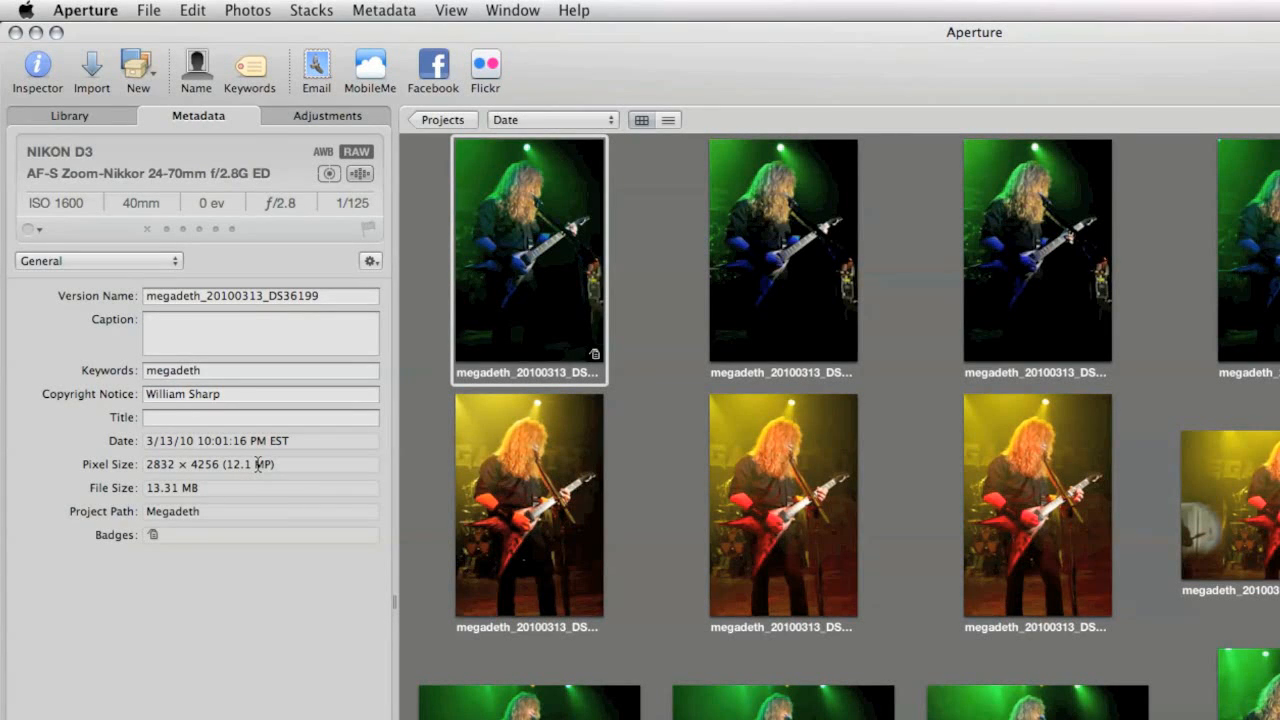
left_click(260, 342)
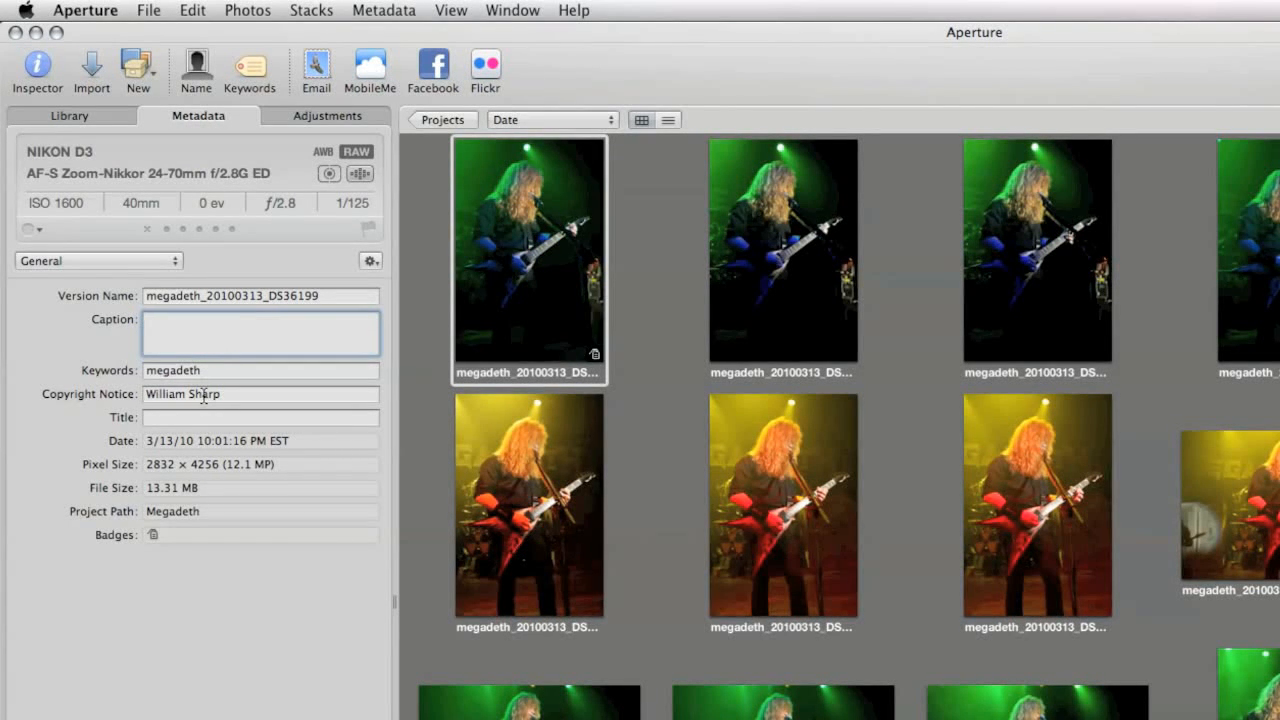
left_click(212, 395)
- Add the keyword "guitar" to the selected photo and set its caption to "Performing live"
left_click(247, 372)
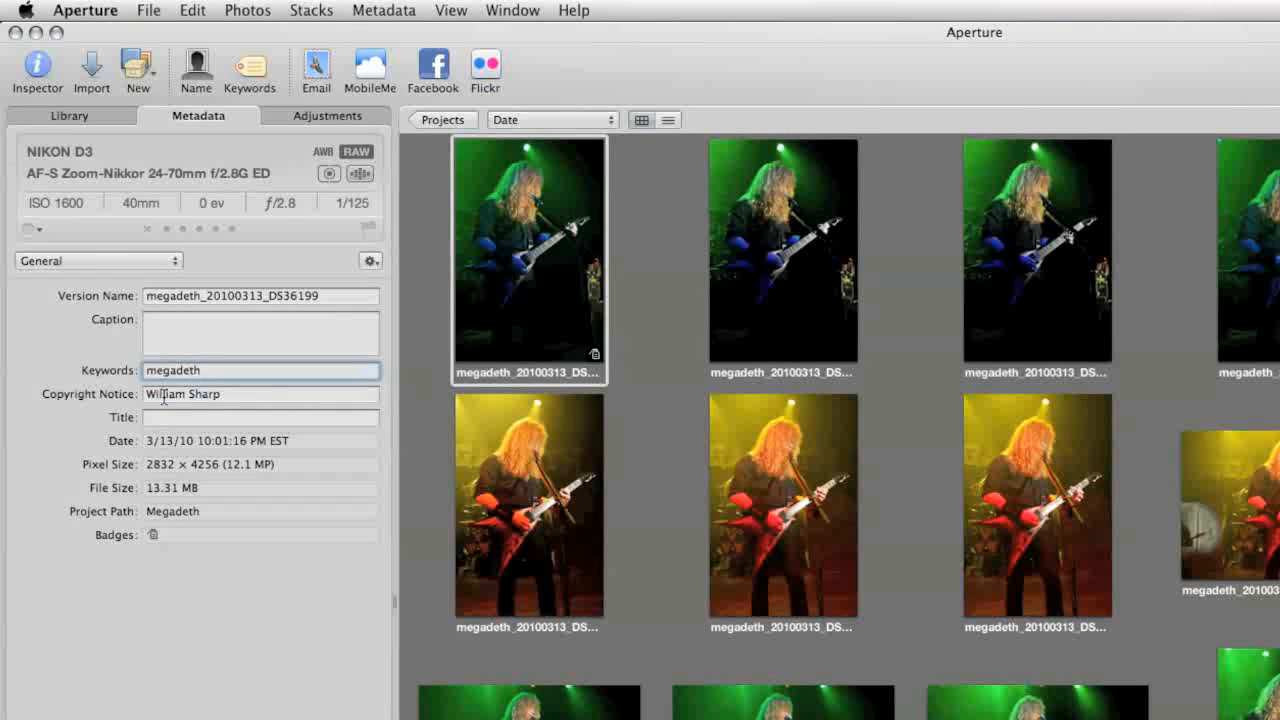
type(", guitar")
left_click(173, 344)
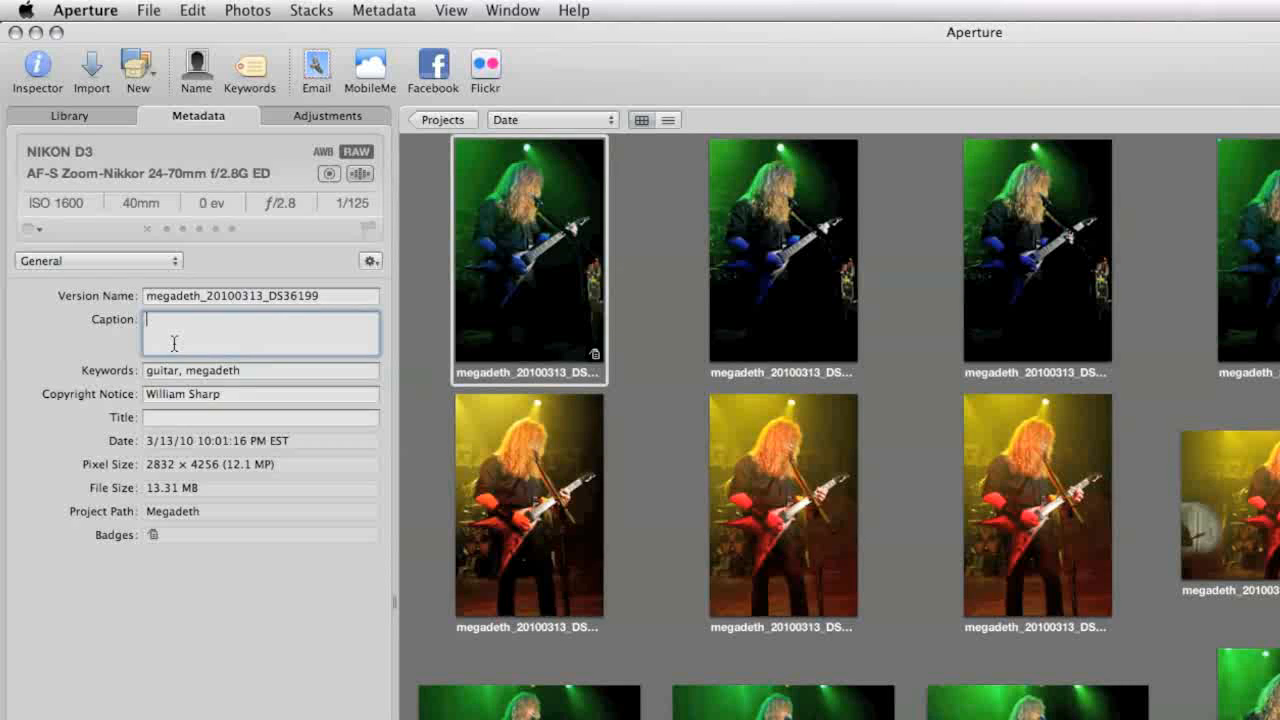
type("Performing live")
left_click(272, 371)
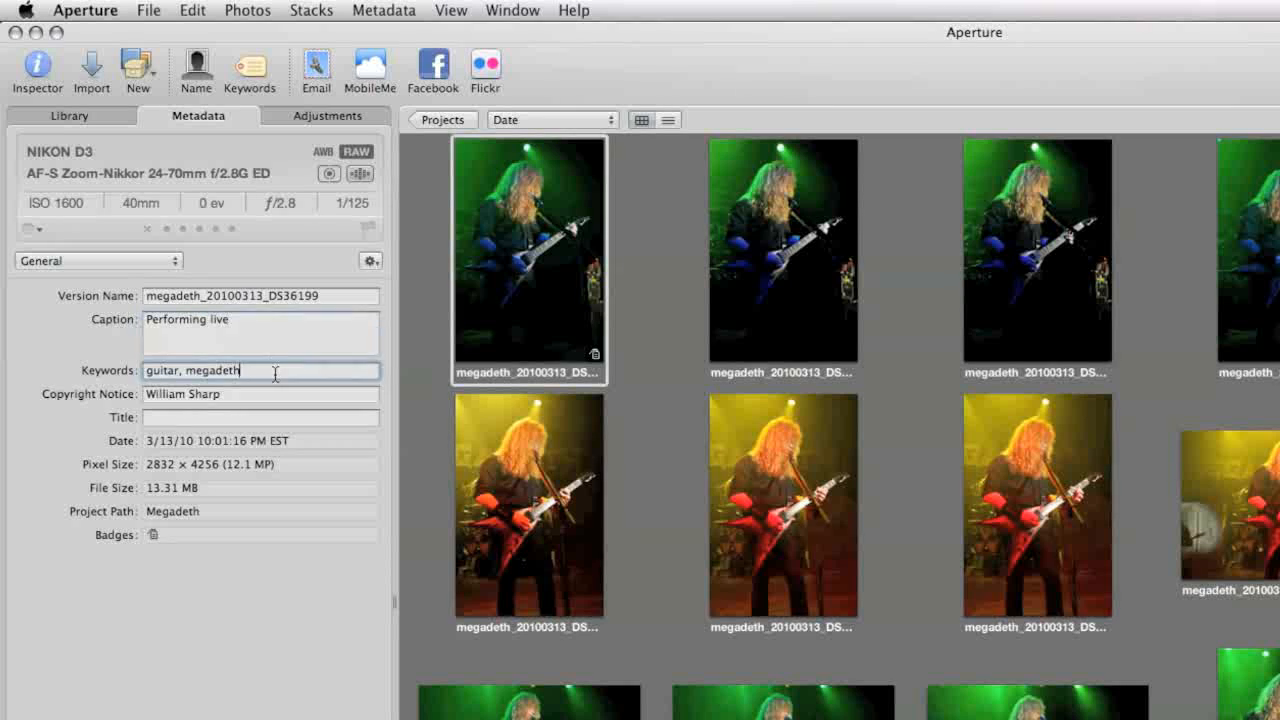
left_click(250, 395)
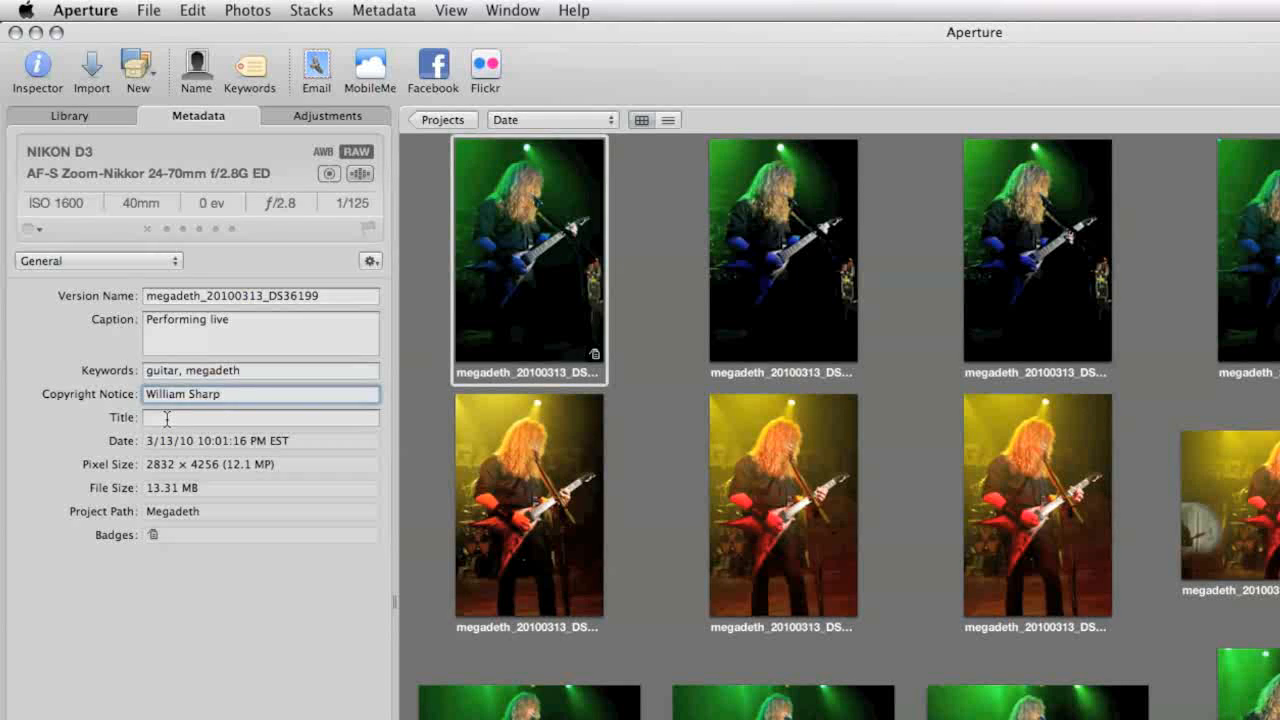
- Switch the metadata view to Name Only and check the version names of several photos, finishing on the first green-lit one
left_click(100, 264)
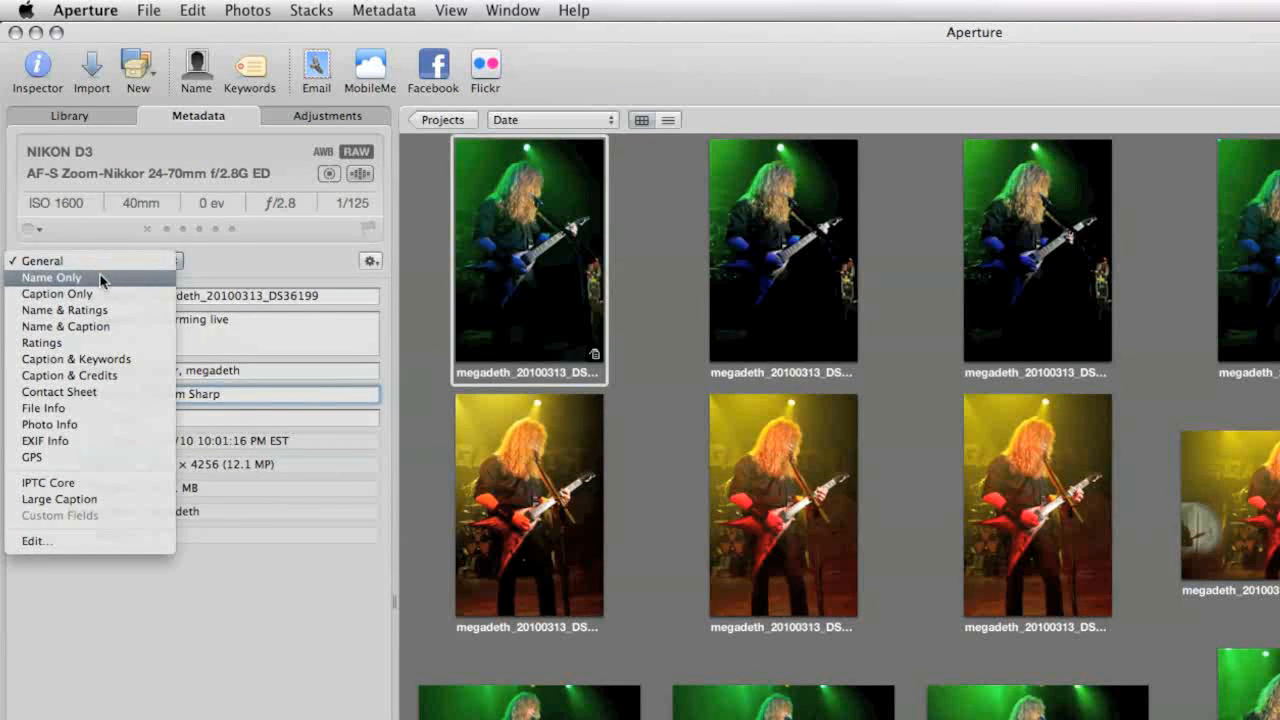
left_click(101, 277)
left_click(580, 450)
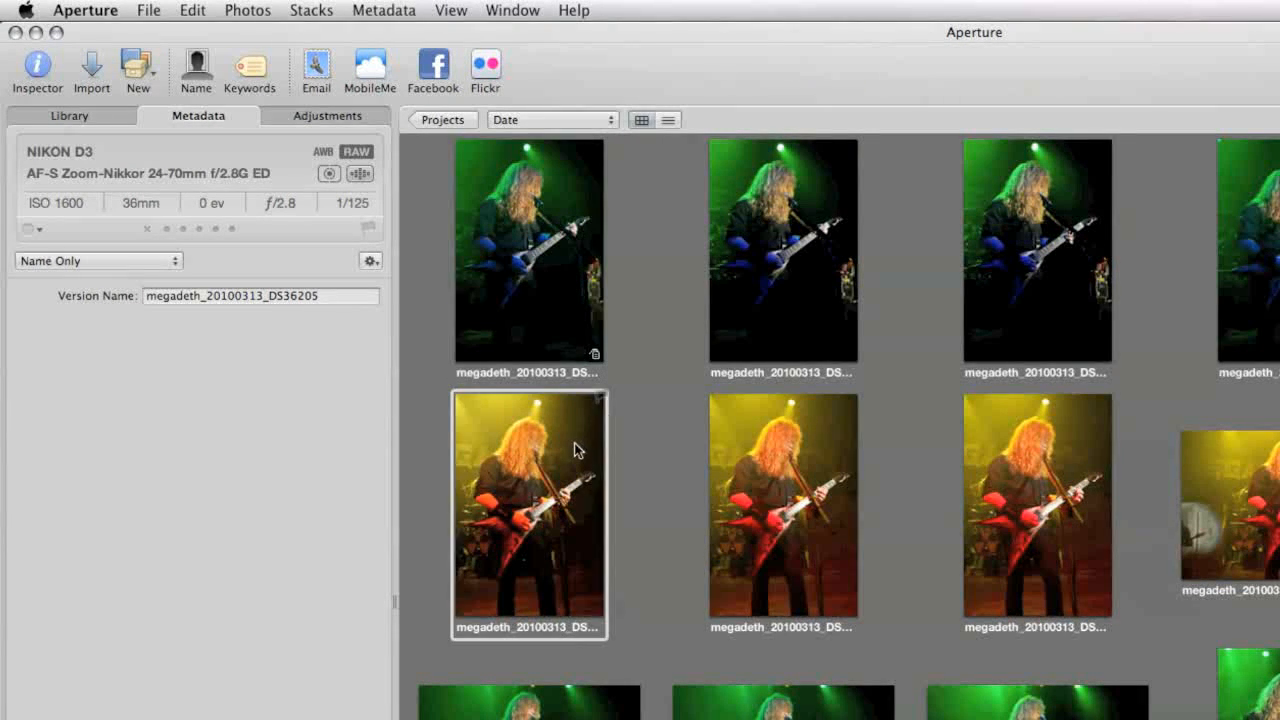
left_click(750, 466)
left_click(770, 297)
left_click(1038, 300)
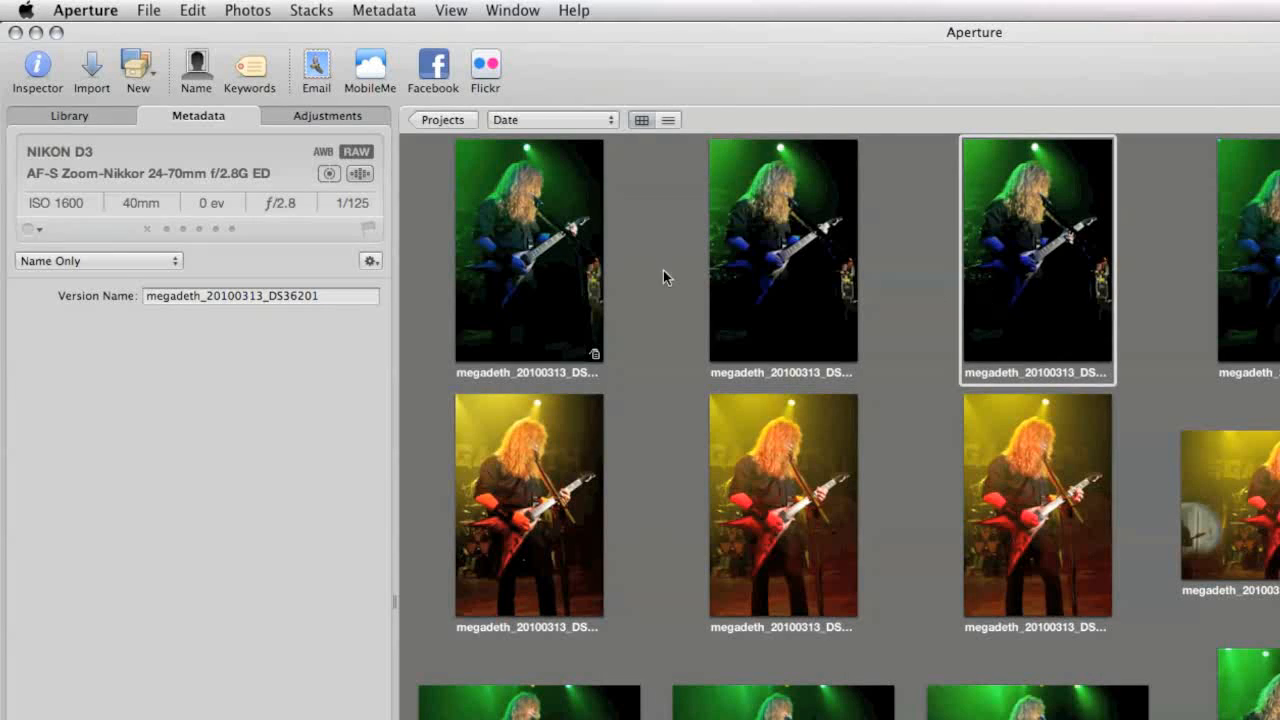
left_click(560, 278)
left_click(558, 480)
left_click(553, 274)
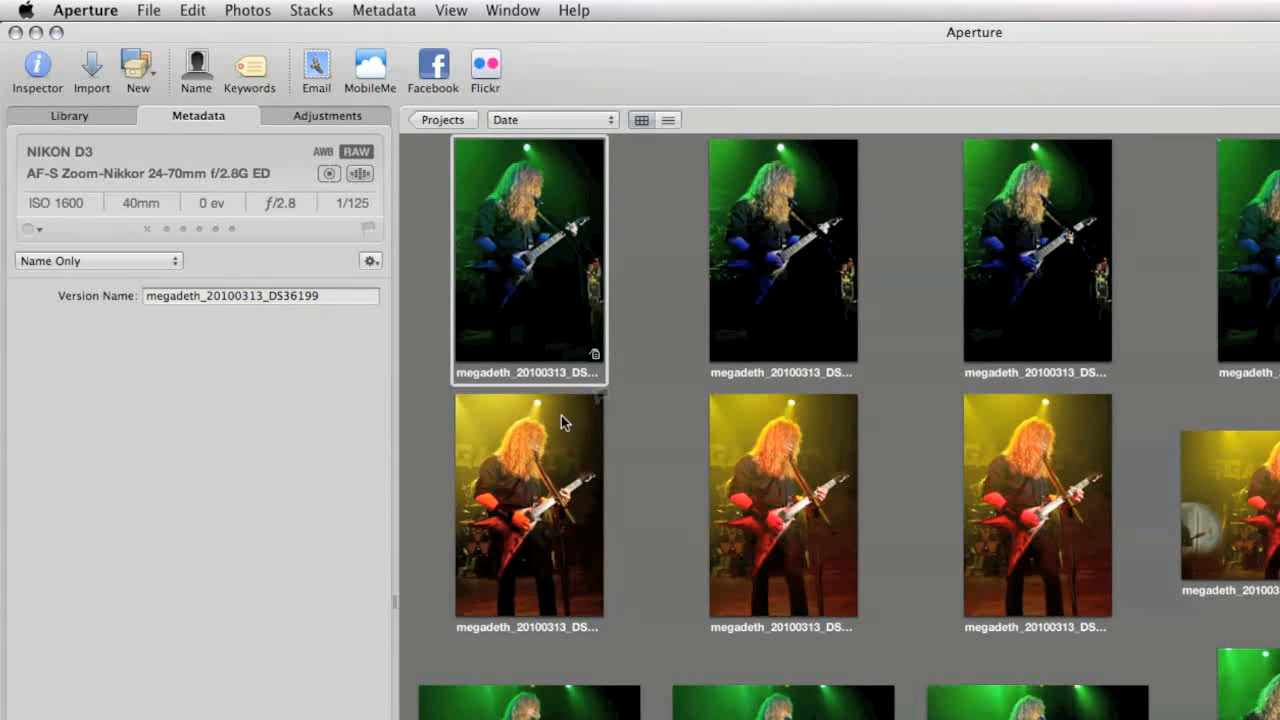
- Show the selected photo's metadata in the EXIF Info view and change to the IPTC Core view
left_click(150, 264)
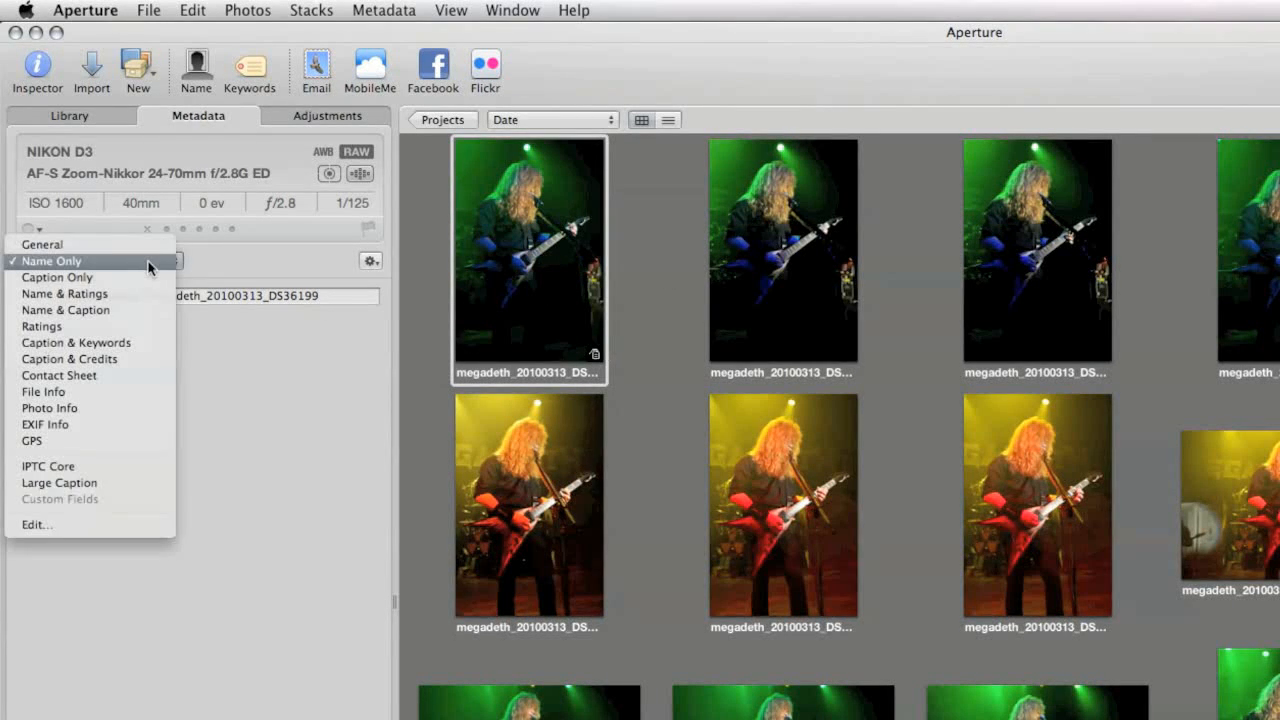
left_click(128, 425)
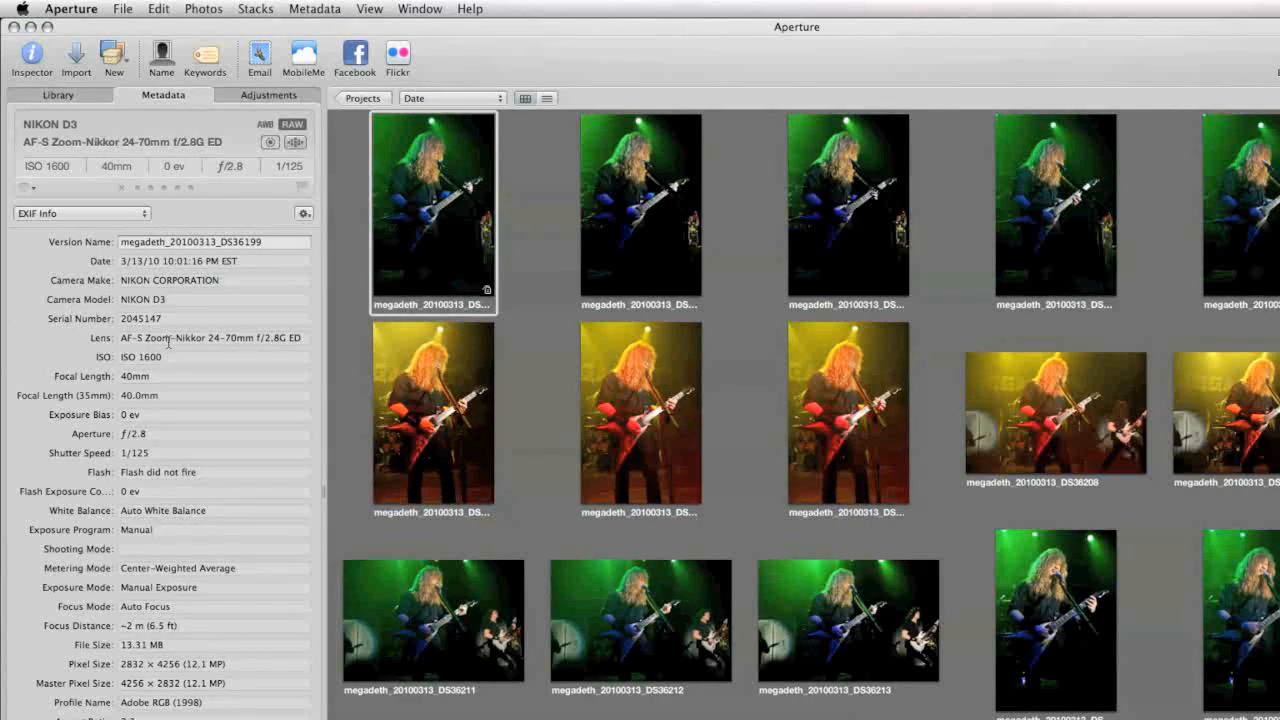
left_click(108, 211)
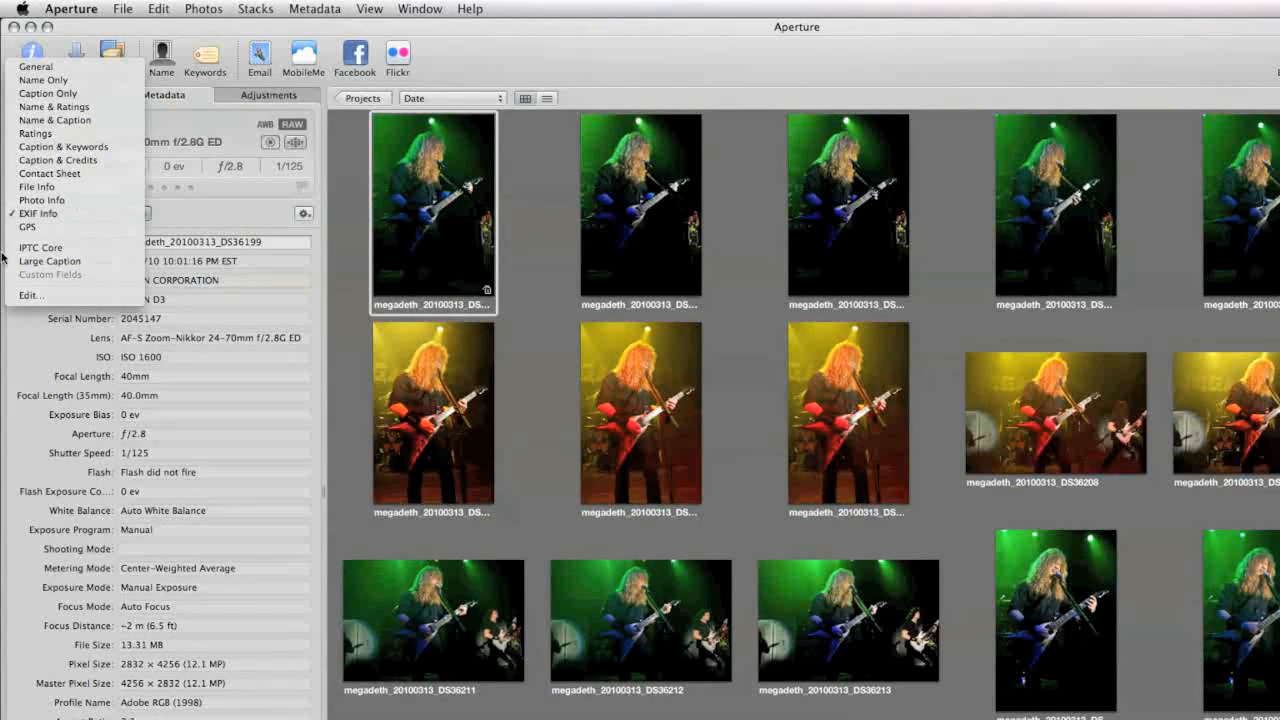
left_click(73, 250)
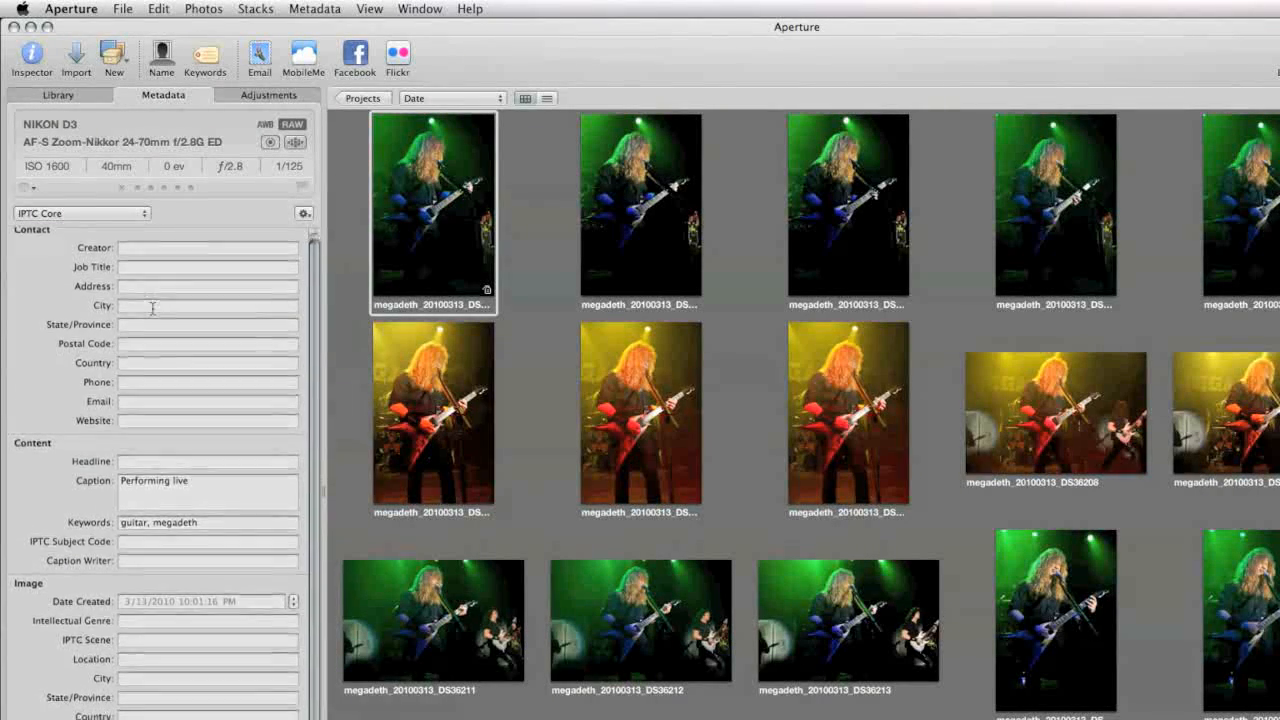
- Examine the Contact, Content and Image fields of the selected photo's IPTC Core metadata
scroll(153, 308, "down", 2)
scroll(153, 308, "up", 3)
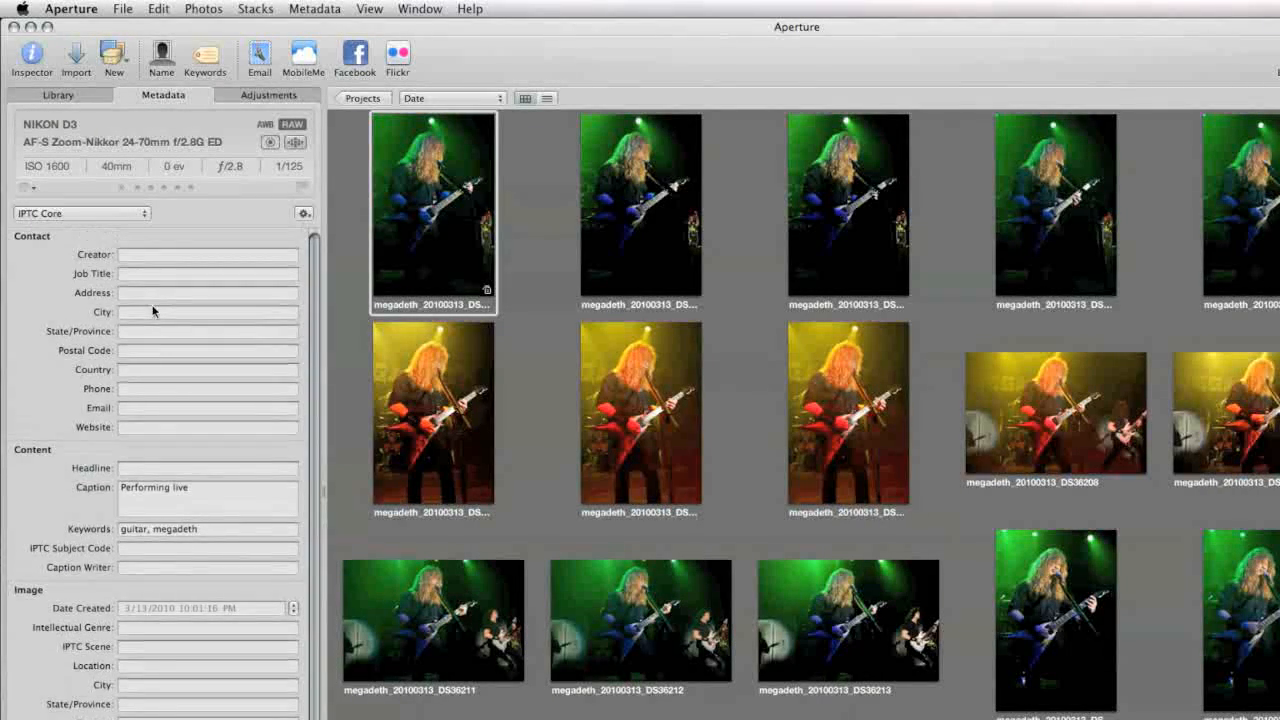
scroll(153, 311, "down", 2)
scroll(153, 311, "up", 2)
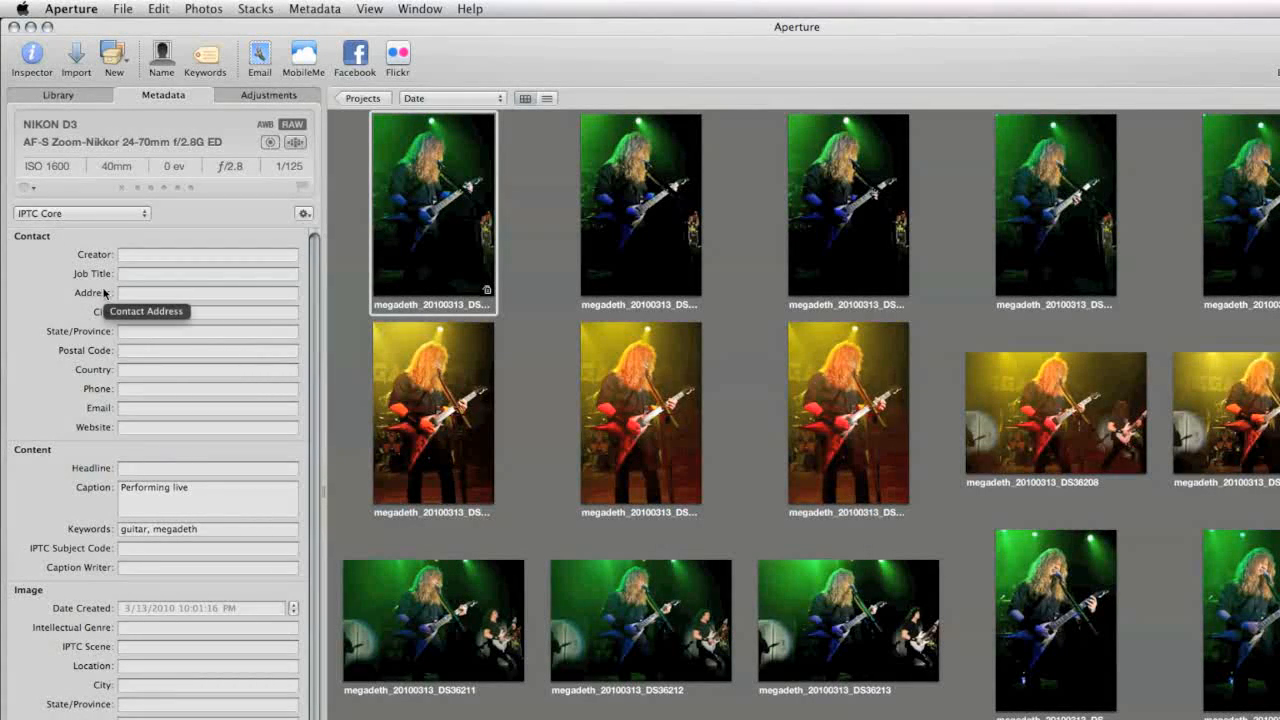
scroll(148, 371, "down", 1)
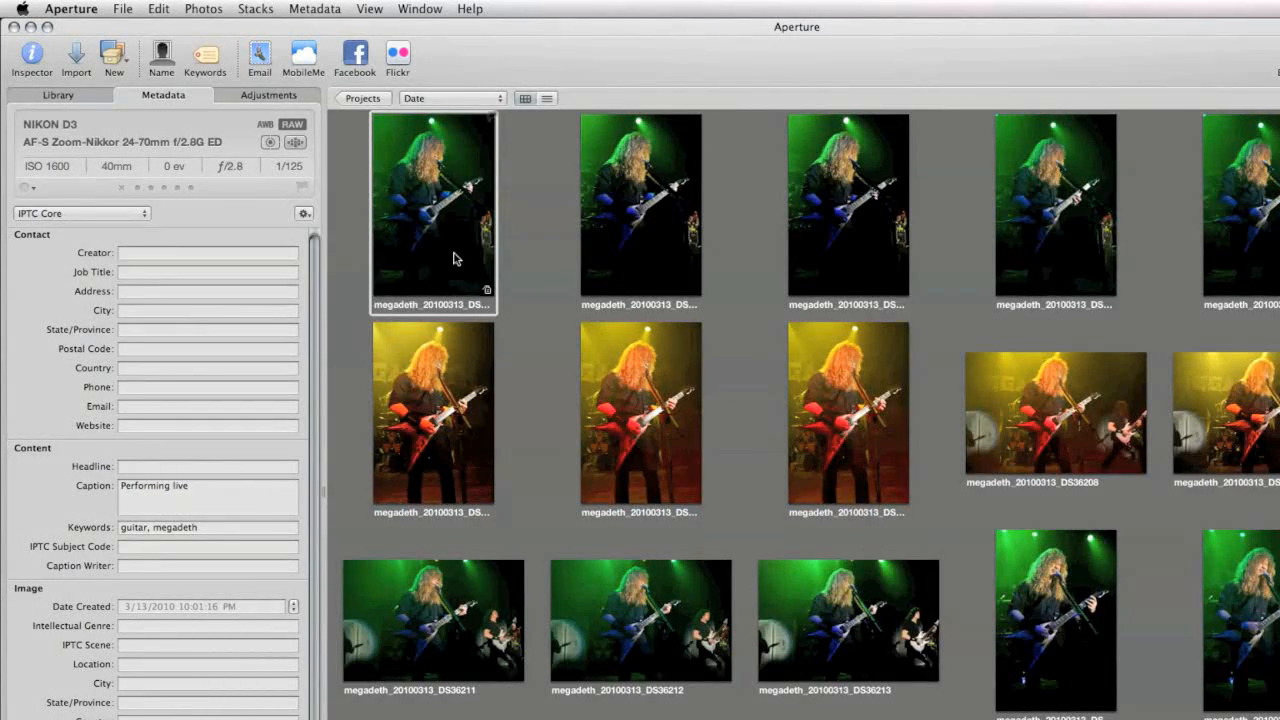
scroll(455, 258, "up", 3)
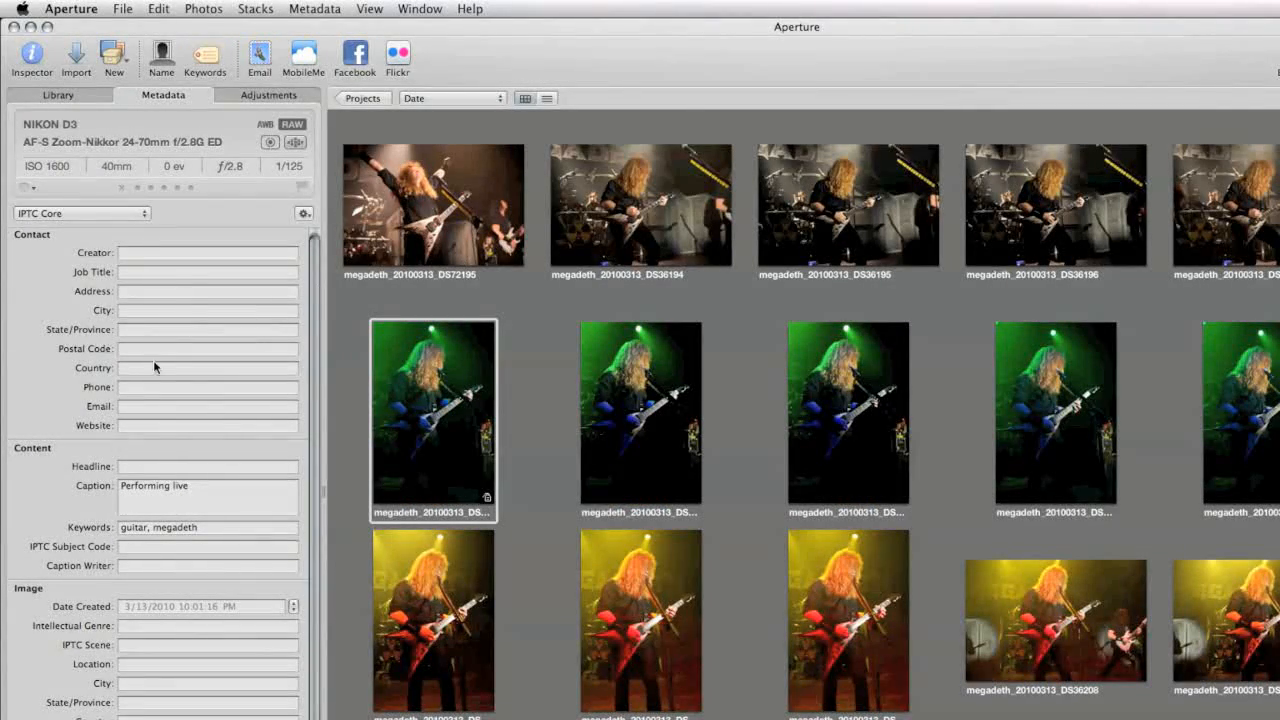
scroll(134, 374, "down", 1)
scroll(134, 374, "down", 1)
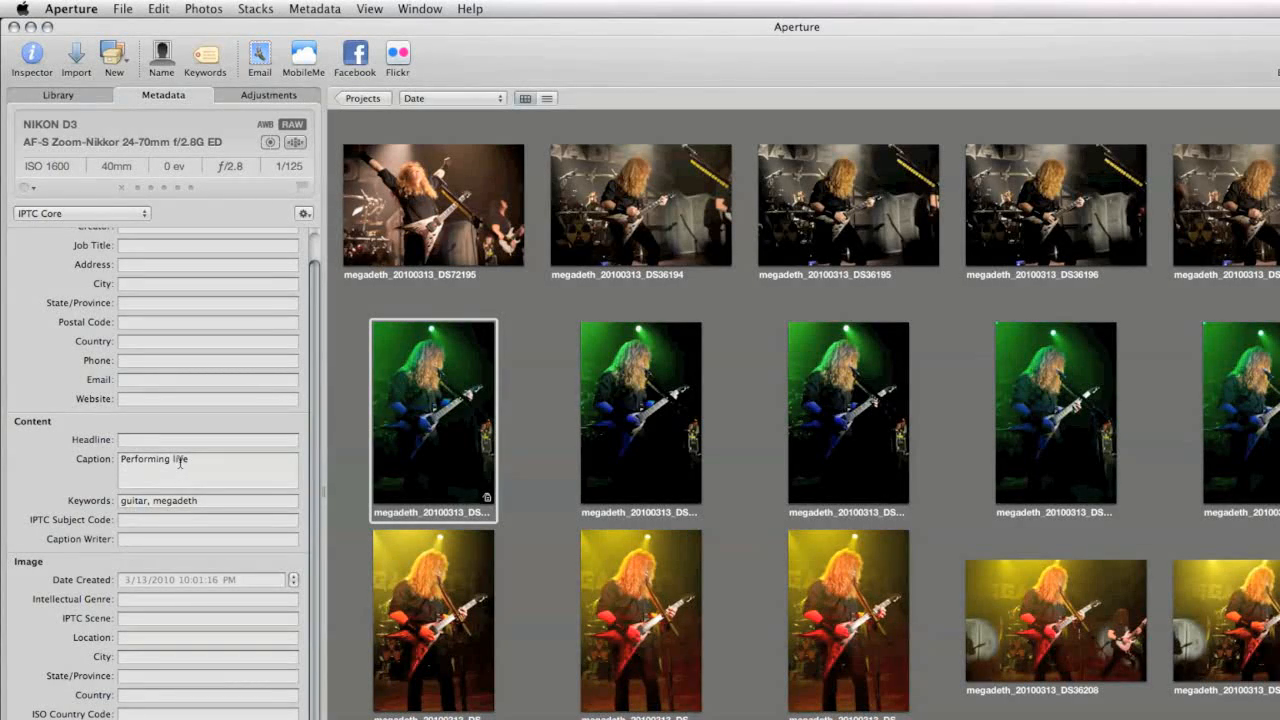
scroll(148, 360, "up", 2)
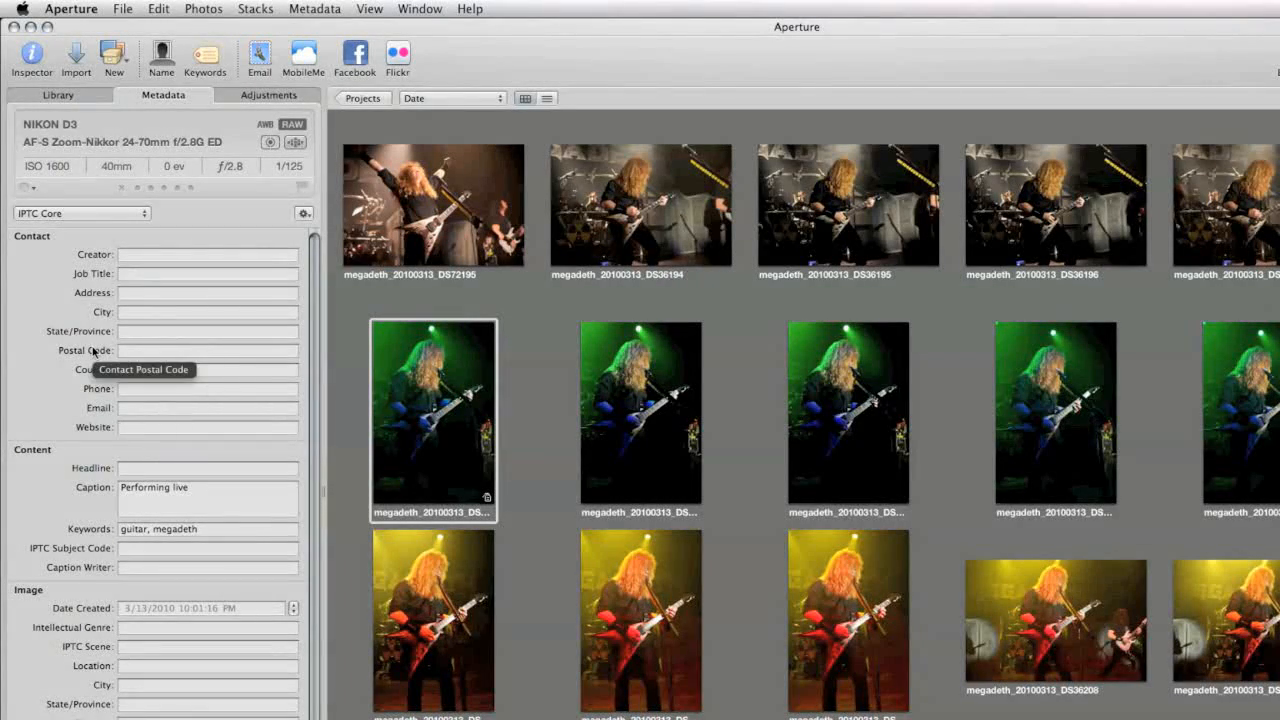
- Open the choice of metadata views for the selected photo
left_click(102, 214)
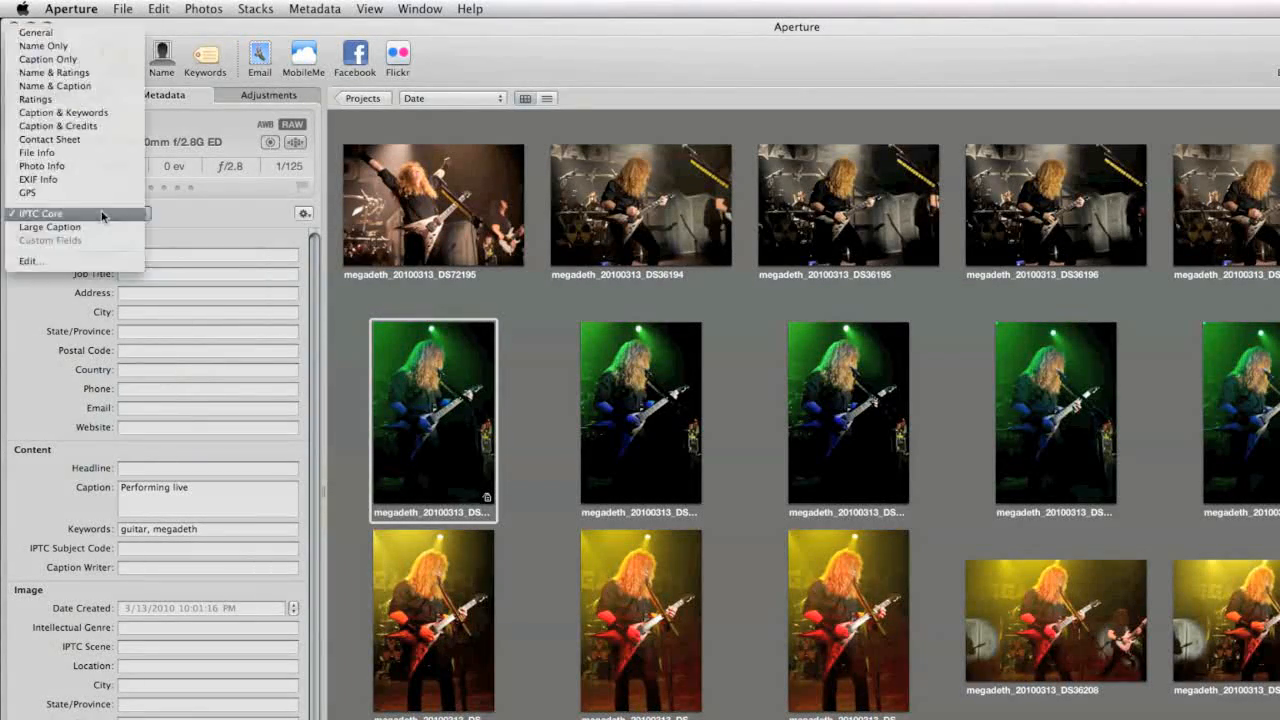